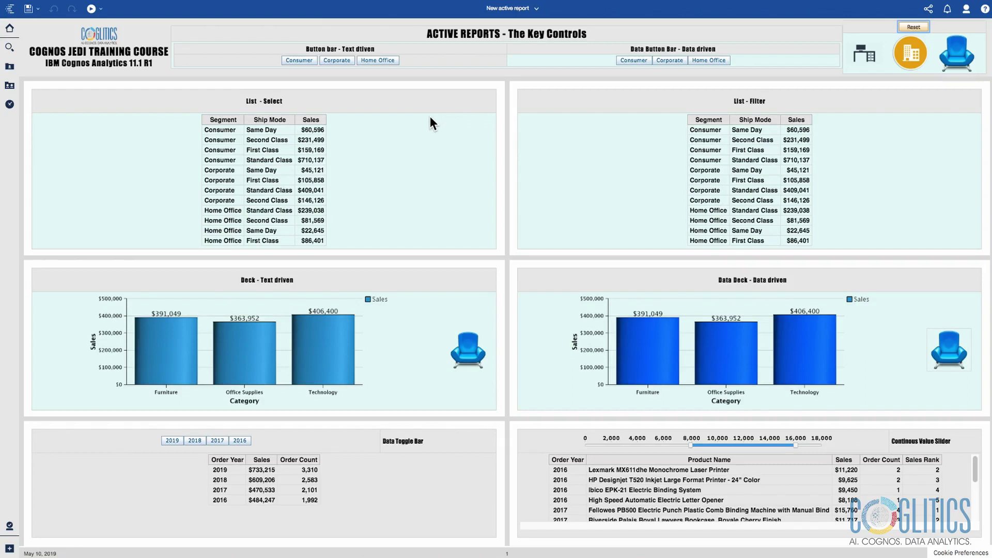
Step: Cycle the dashboard through Corporate, Home Office and Consumer twice, finishing on Corporate
{"action": "left_click", "coordinate": [337, 60]}
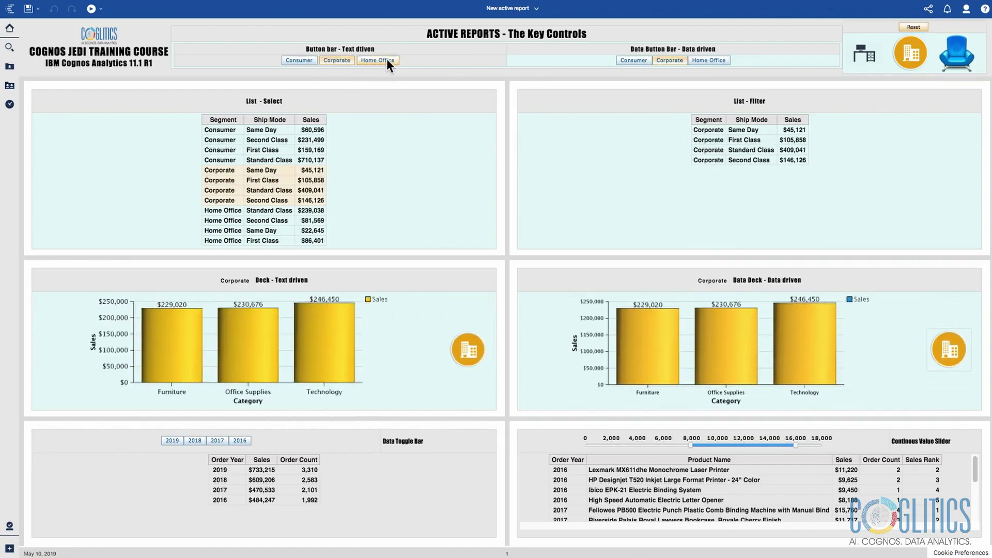
{"action": "left_click", "coordinate": [387, 59]}
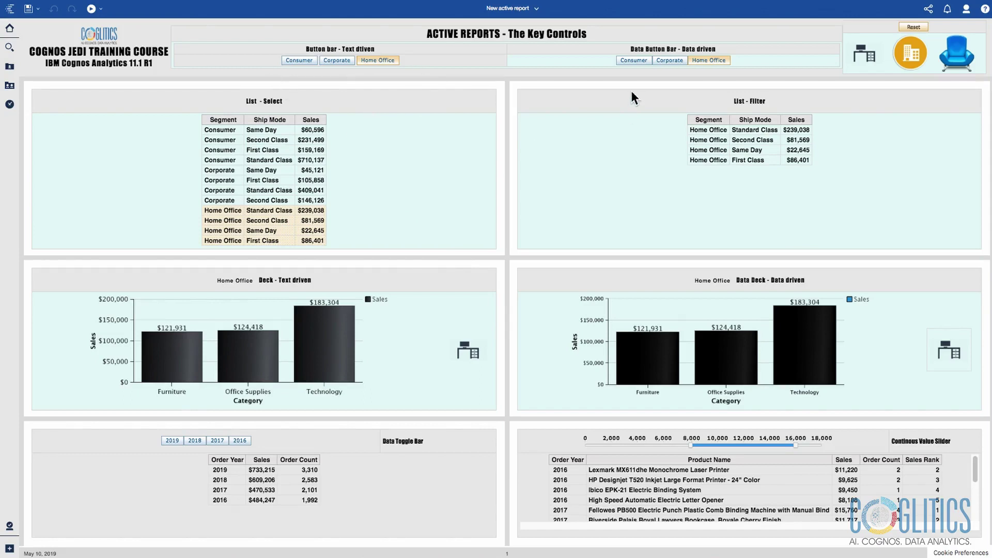
{"action": "left_click", "coordinate": [634, 60]}
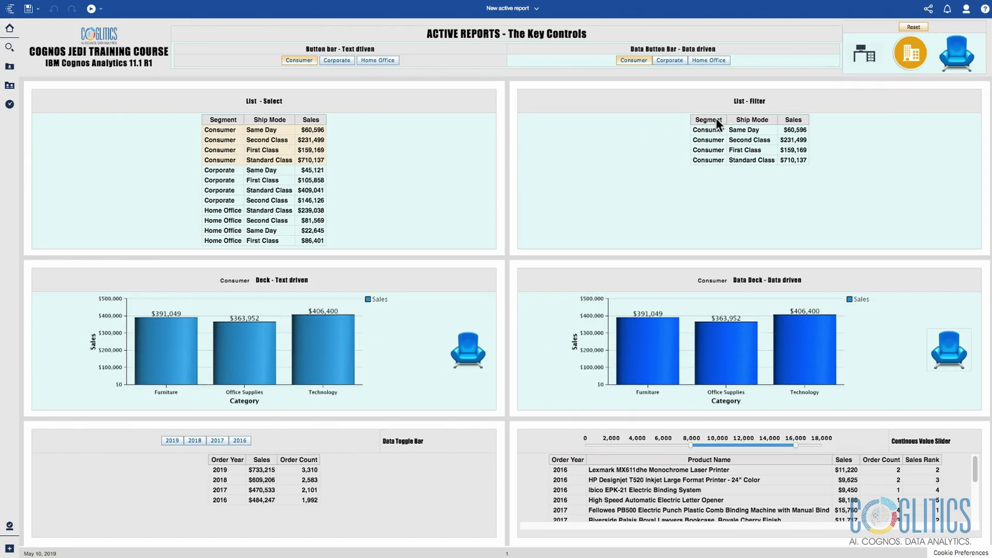
{"action": "left_click", "coordinate": [342, 60]}
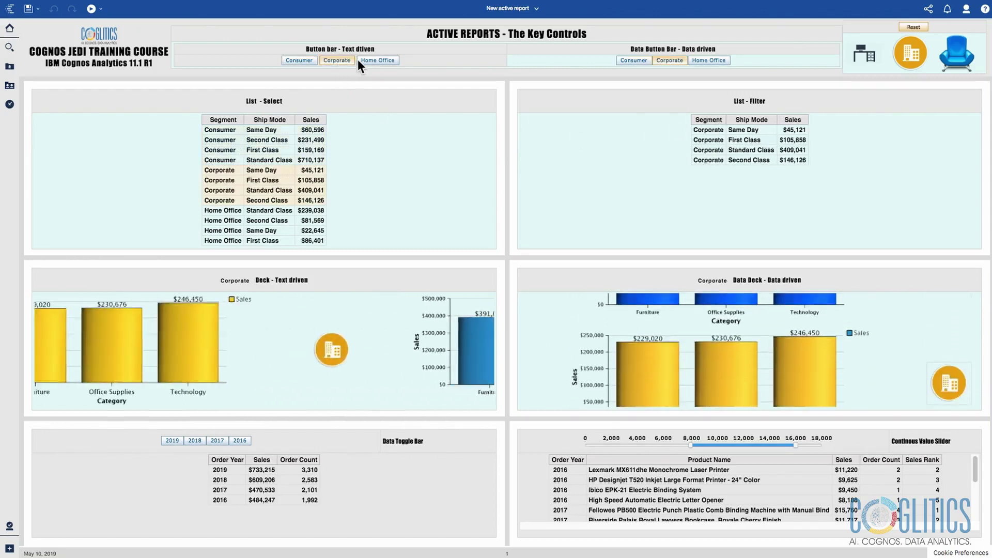
{"action": "left_click", "coordinate": [380, 58]}
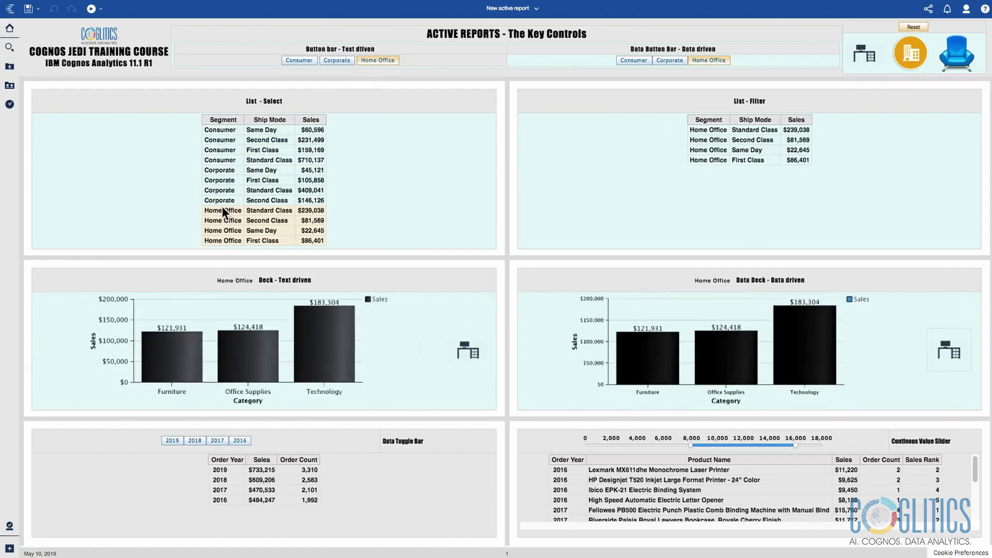
{"action": "left_click", "coordinate": [669, 60]}
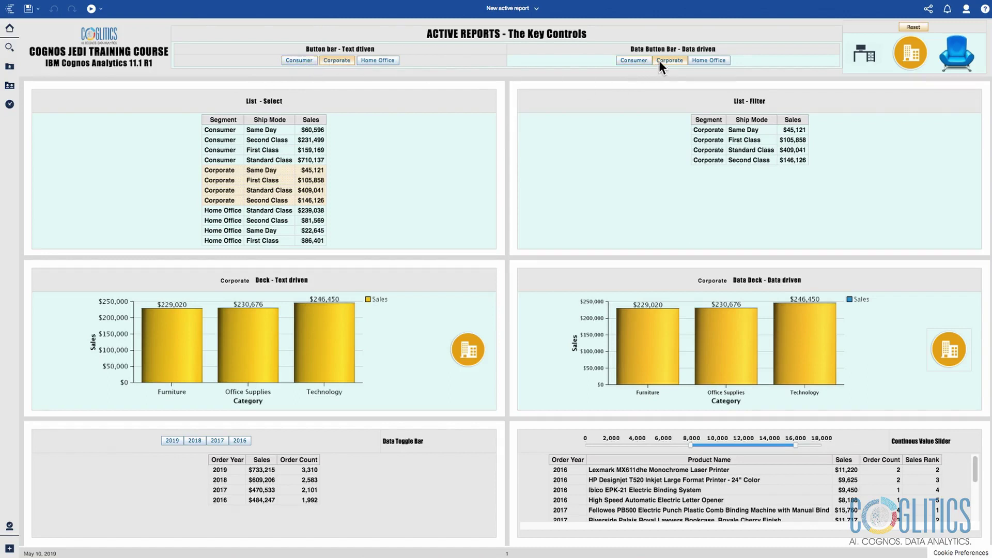
Step: Reset the report so both charts show $391,049, $363,952 and $406,400 again
{"action": "left_click", "coordinate": [906, 27]}
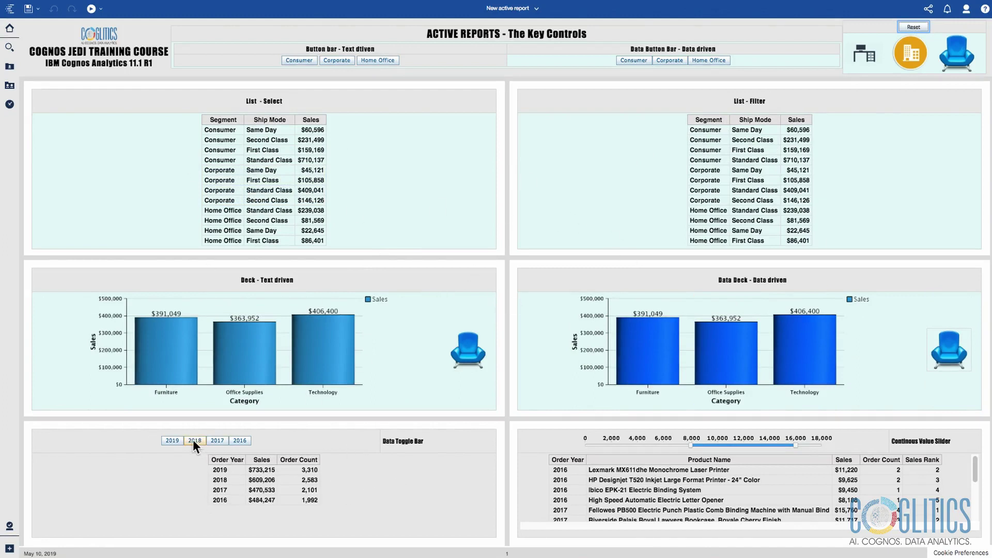
Step: Toggle the years to 2016, 2017 and 2018 with 2019 off, and lower the sales minimum to about 4,000
{"action": "left_click", "coordinate": [176, 440]}
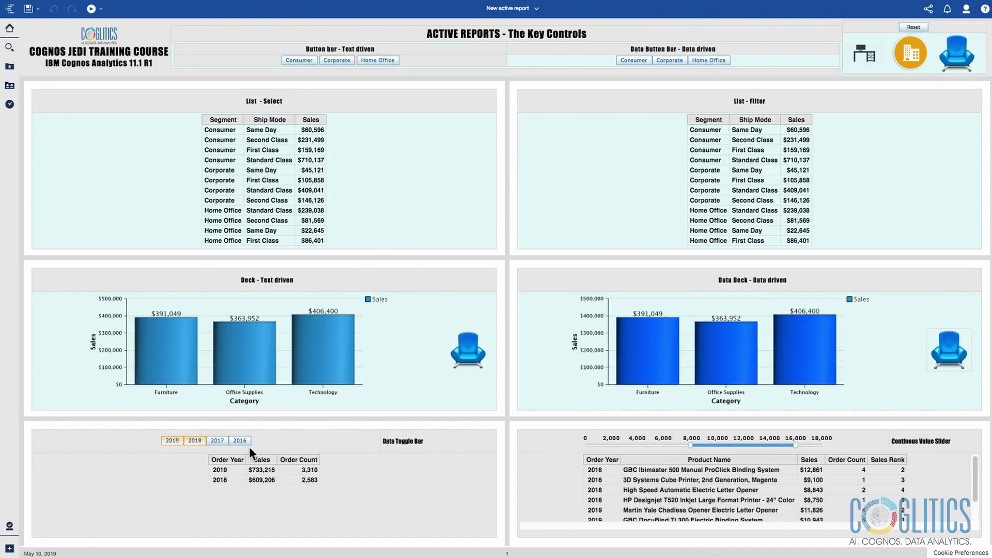
{"action": "left_click", "coordinate": [218, 441]}
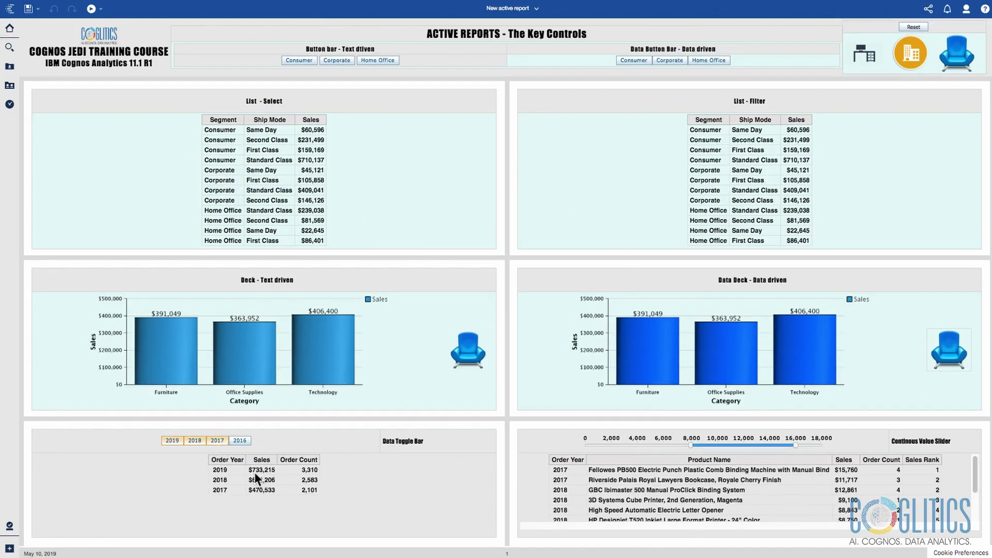
{"action": "left_click", "coordinate": [217, 441]}
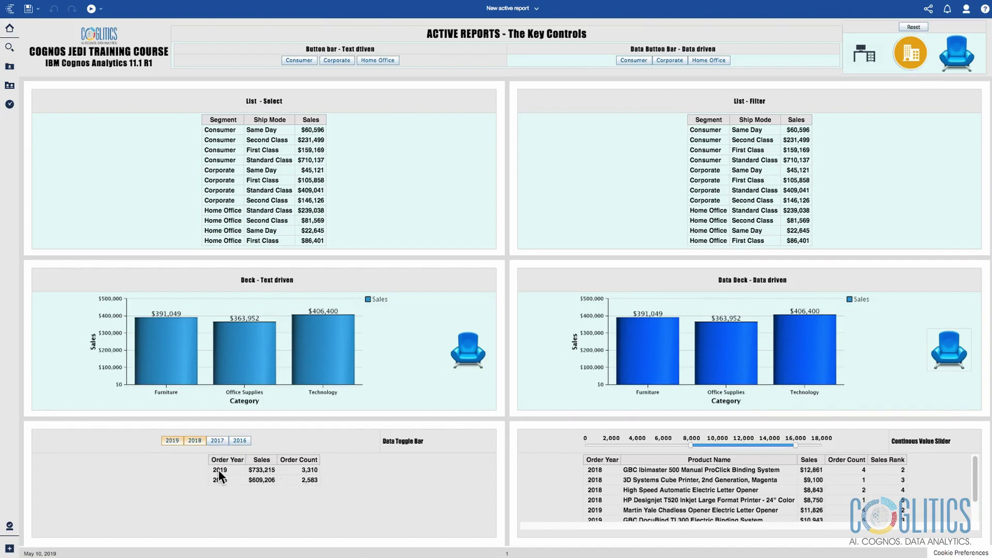
{"action": "left_click", "coordinate": [232, 440]}
{"action": "left_click", "coordinate": [199, 441]}
{"action": "left_click", "coordinate": [171, 440]}
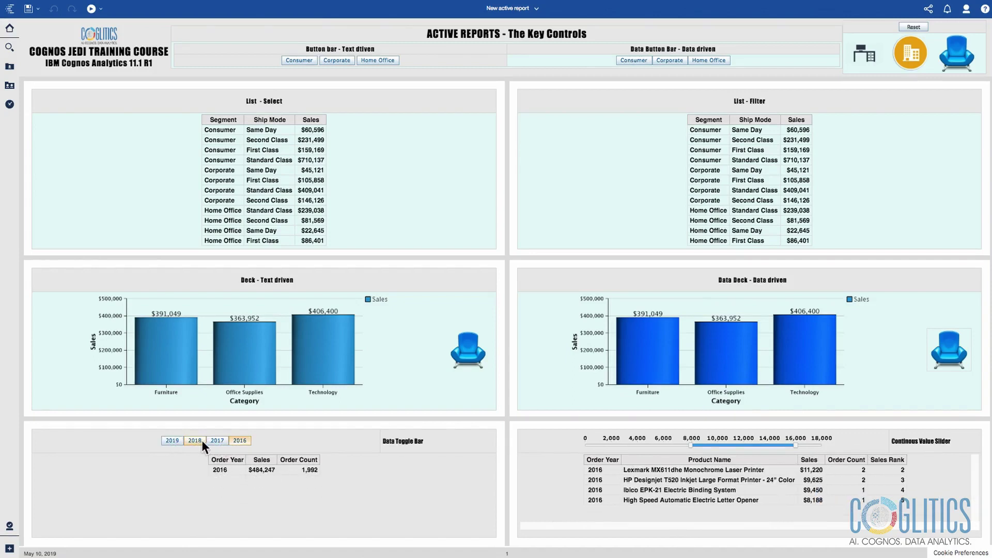
{"action": "left_click", "coordinate": [202, 440]}
{"action": "left_click", "coordinate": [225, 440]}
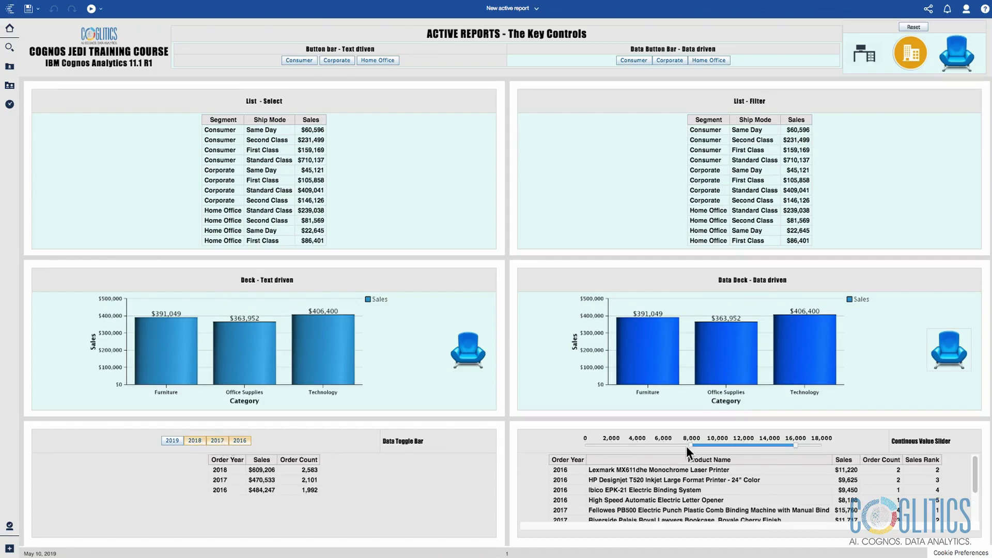
{"action": "left_click_drag", "start_coordinate": [690, 446], "coordinate": [639, 448]}
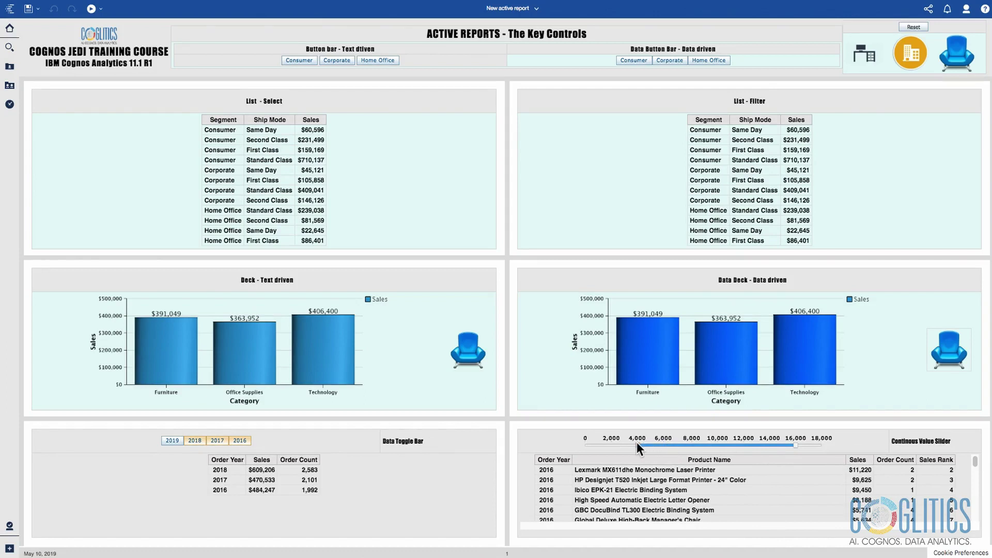
Step: Raise the sales slider minimum to about 12,000, leaving products at $15,760 and $12,861
{"action": "left_click_drag", "start_coordinate": [636, 445], "coordinate": [742, 452]}
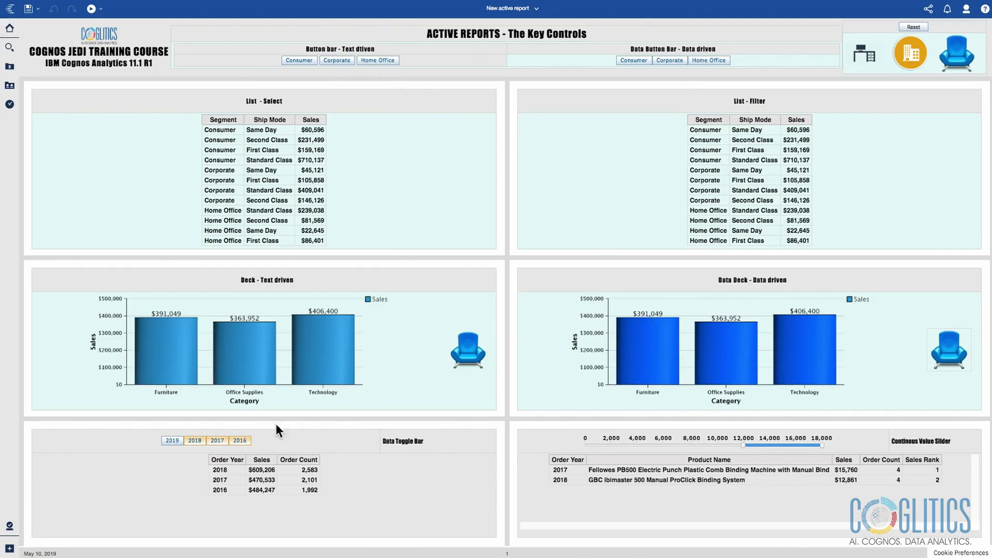
Step: Turn off 2017 and 2018 so only 2016 ($484,247, 1,992 orders) remains
{"action": "left_click", "coordinate": [210, 440]}
{"action": "left_click", "coordinate": [201, 441]}
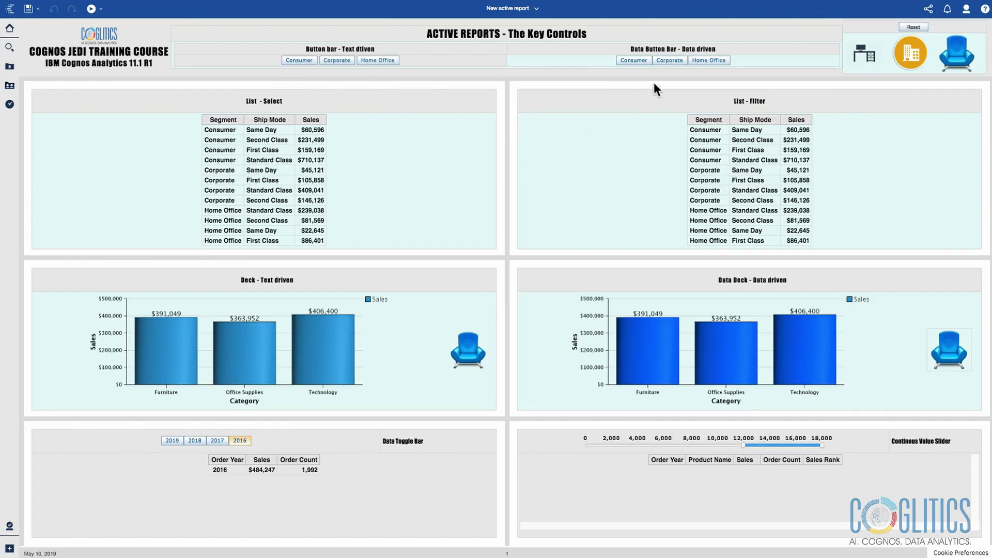
Step: Cycle through Home Office, Corporate and Consumer repeatedly, ending on Consumer's four ship-mode rows
{"action": "left_click", "coordinate": [385, 63]}
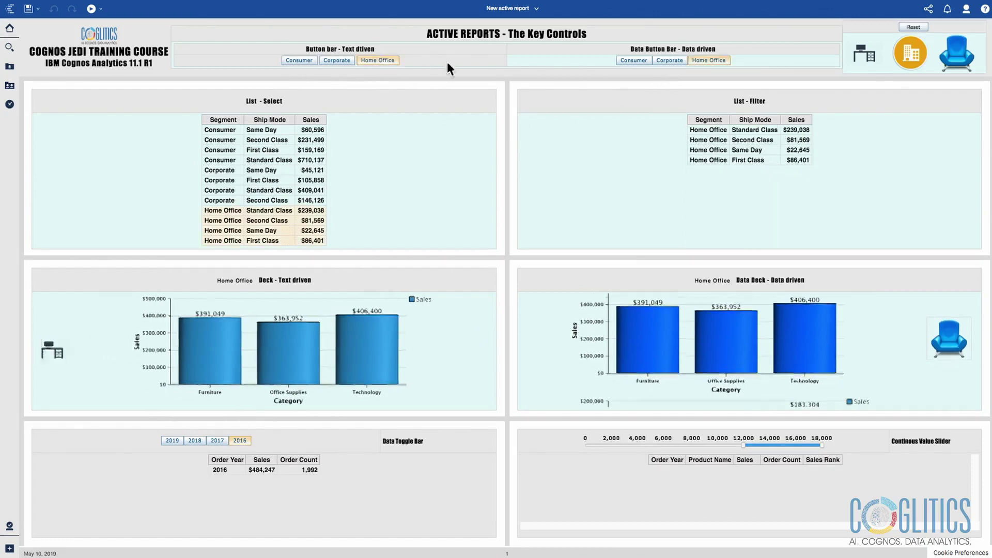
{"action": "left_click", "coordinate": [669, 59]}
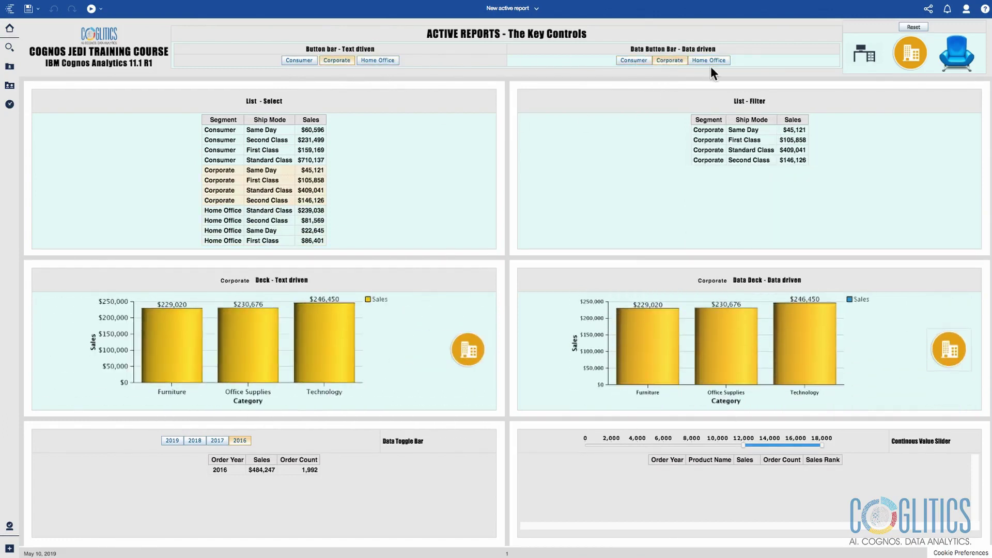
{"action": "left_click", "coordinate": [712, 59]}
{"action": "left_click", "coordinate": [641, 61]}
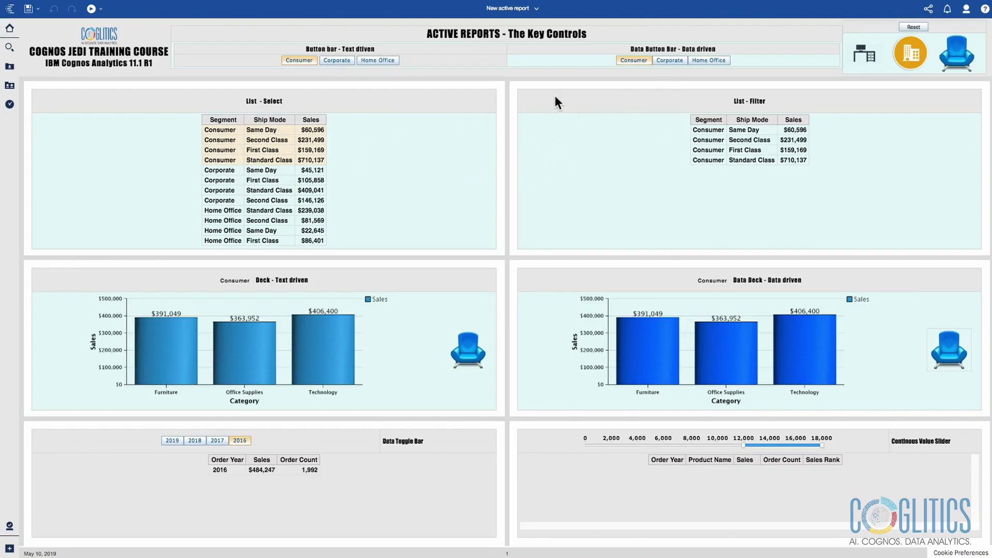
{"action": "left_click", "coordinate": [670, 60]}
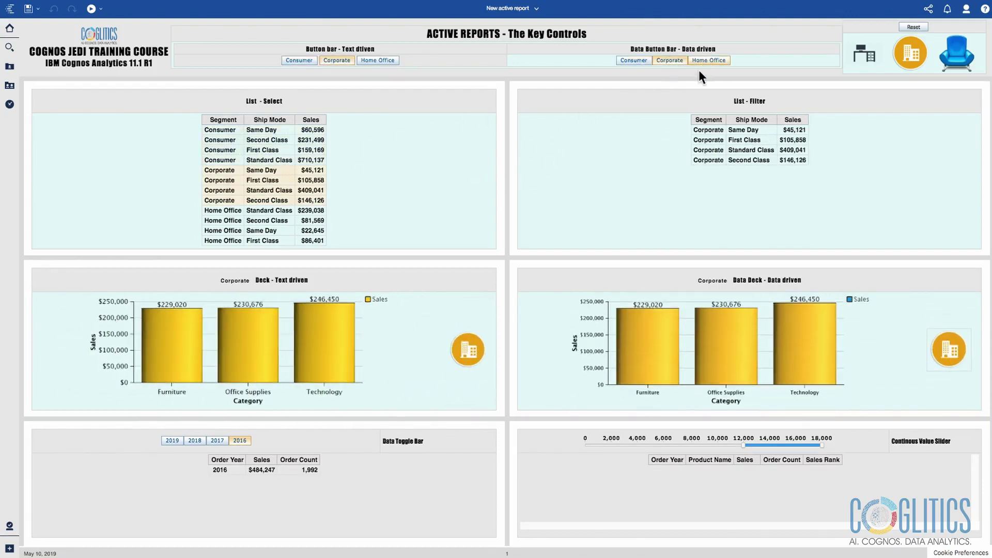
{"action": "left_click", "coordinate": [713, 60]}
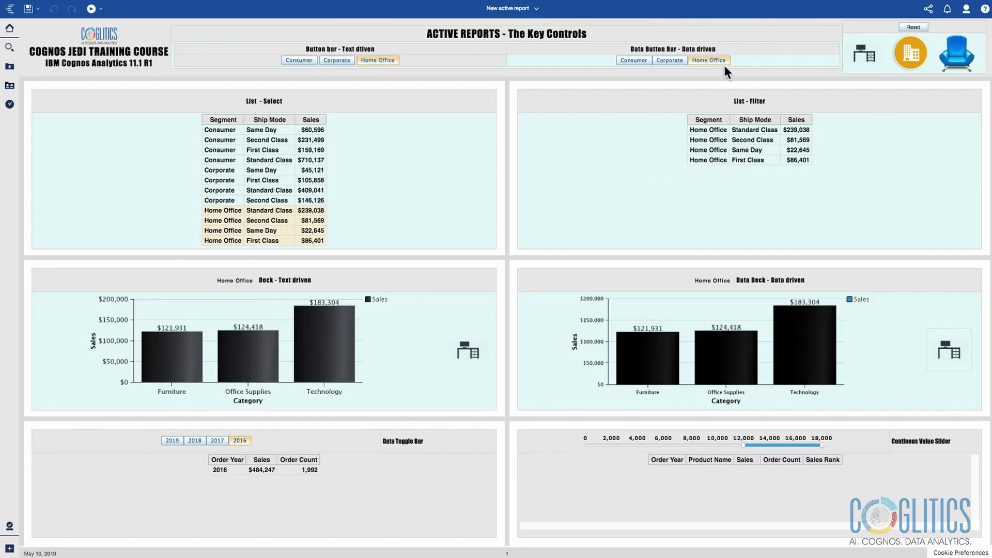
{"action": "left_click", "coordinate": [675, 61]}
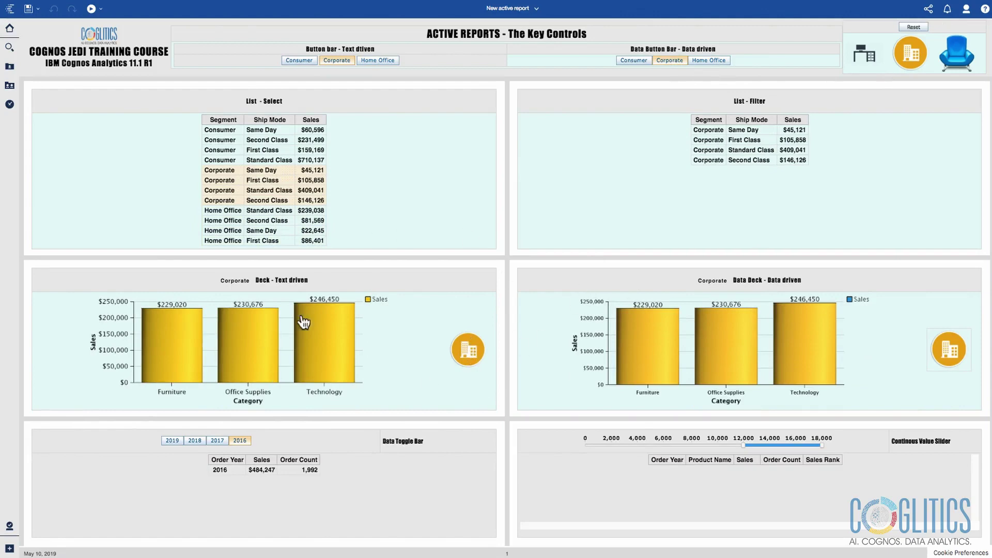
{"action": "left_click", "coordinate": [637, 60]}
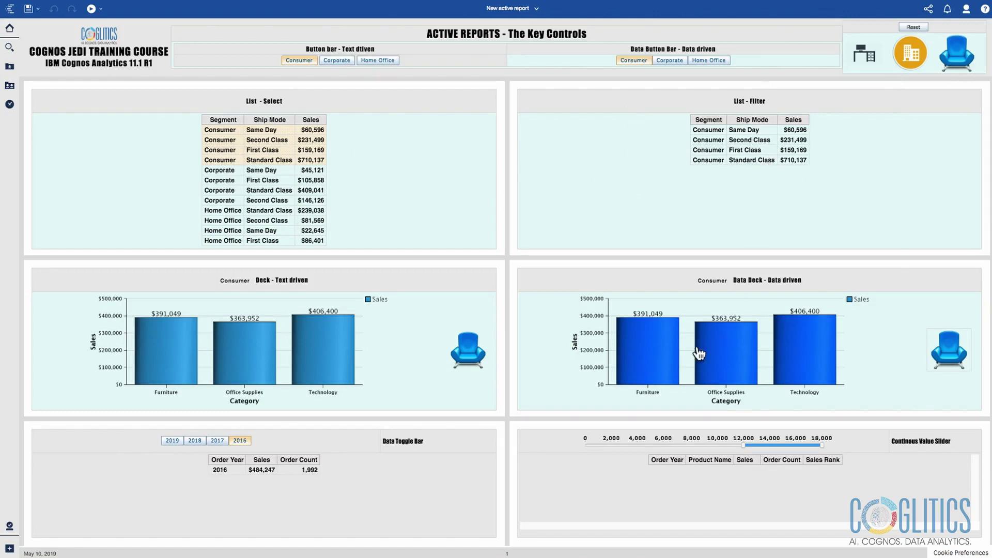
Step: Turn 2017 and 2018 back on, then filter the dashboard to Corporate
{"action": "left_click", "coordinate": [213, 441]}
{"action": "left_click", "coordinate": [197, 439]}
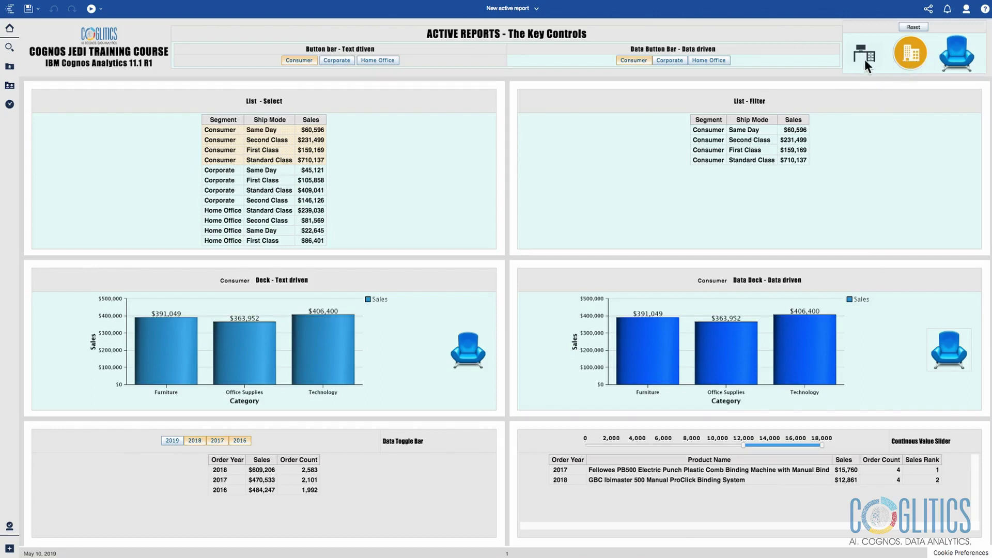
{"action": "left_click", "coordinate": [918, 52]}
{"action": "left_click", "coordinate": [682, 60]}
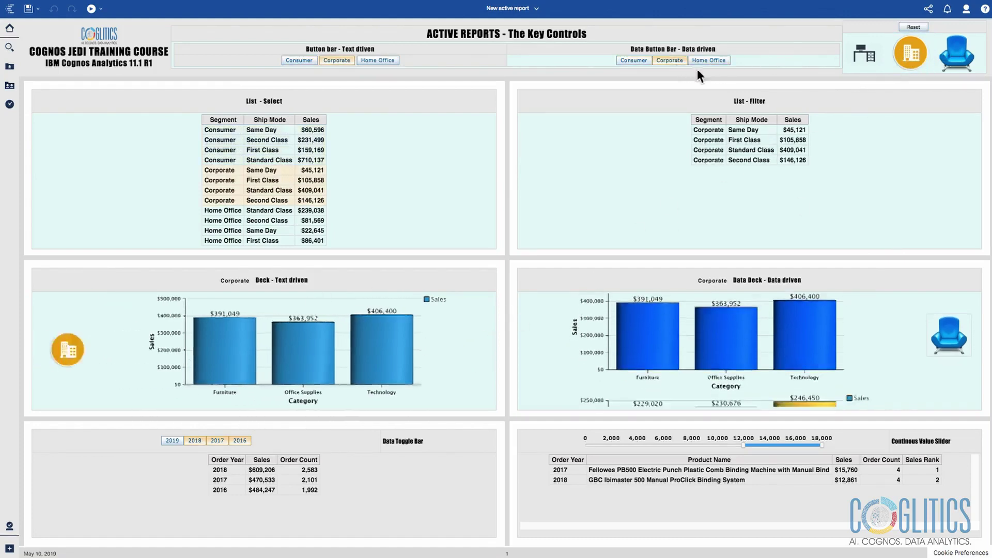